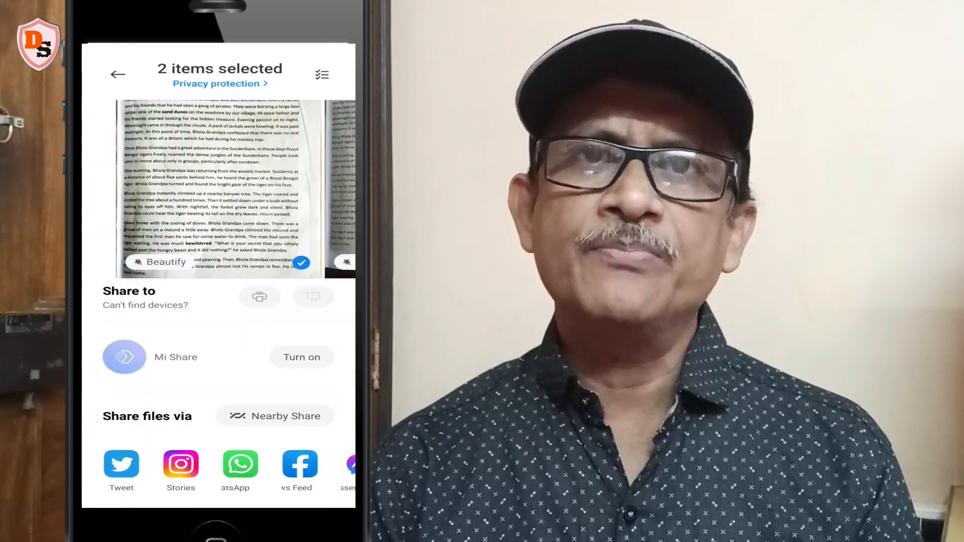
- Save the two selected page photos to Google Drive with My Drive as the destination folder
click(120, 467)
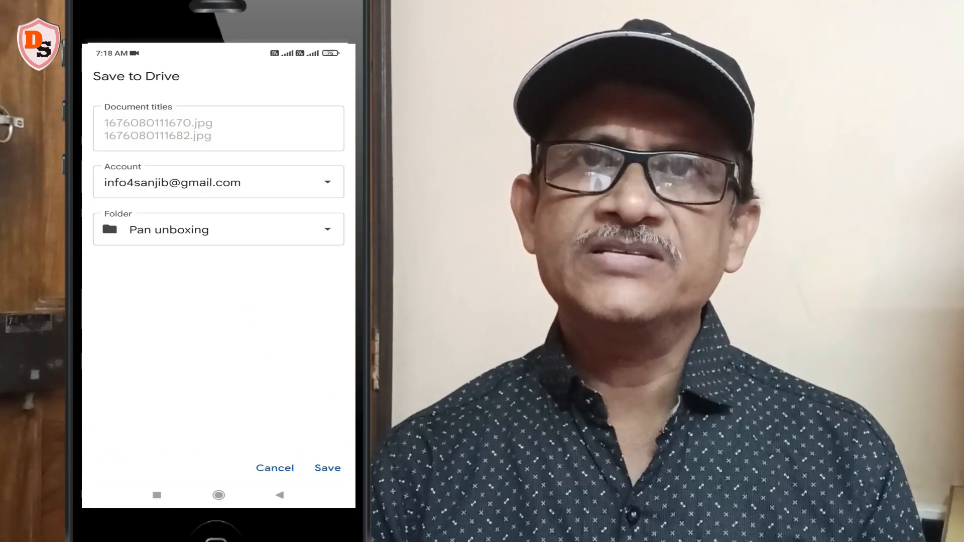
click(219, 229)
click(101, 77)
click(101, 76)
click(151, 114)
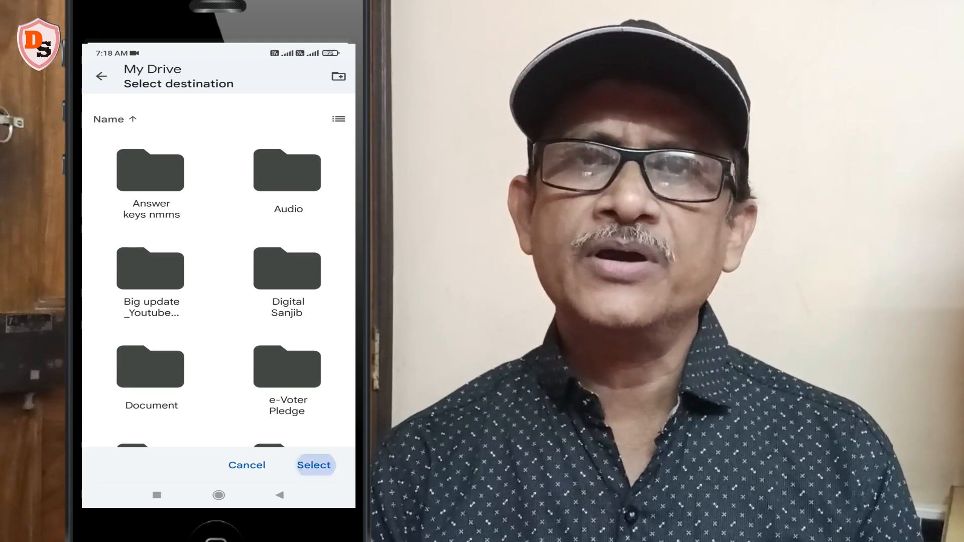
click(313, 465)
click(325, 467)
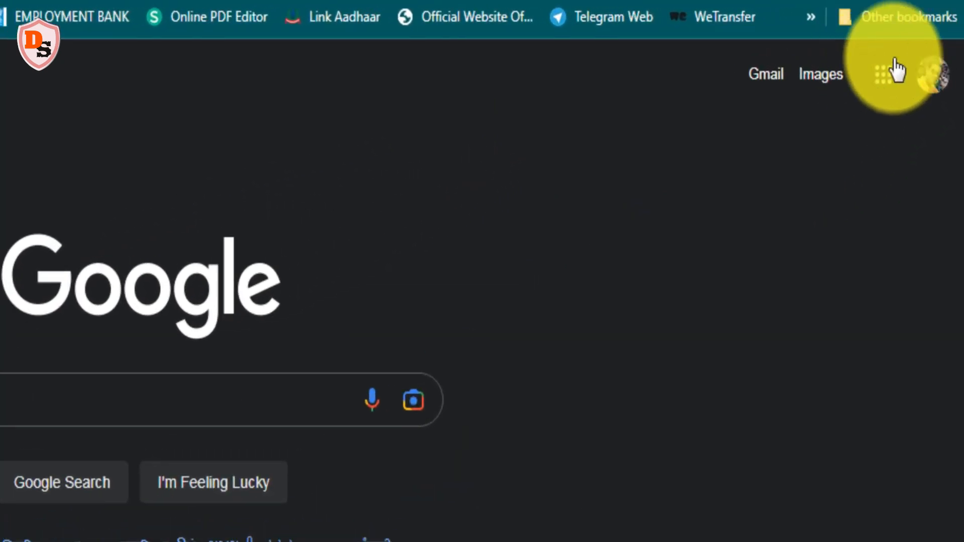
- Switch to Google Drive in the desktop browser and open the I 2 T folder
click(885, 81)
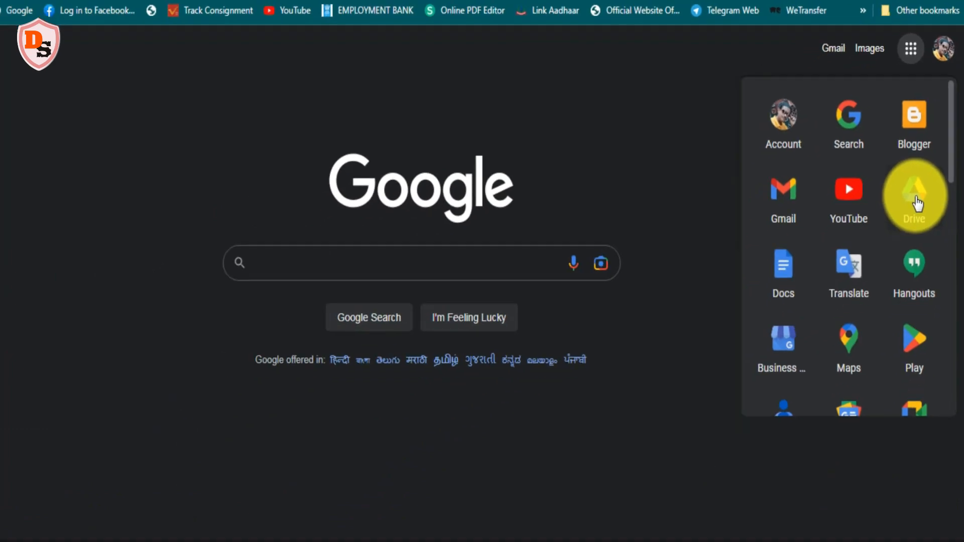
click(922, 179)
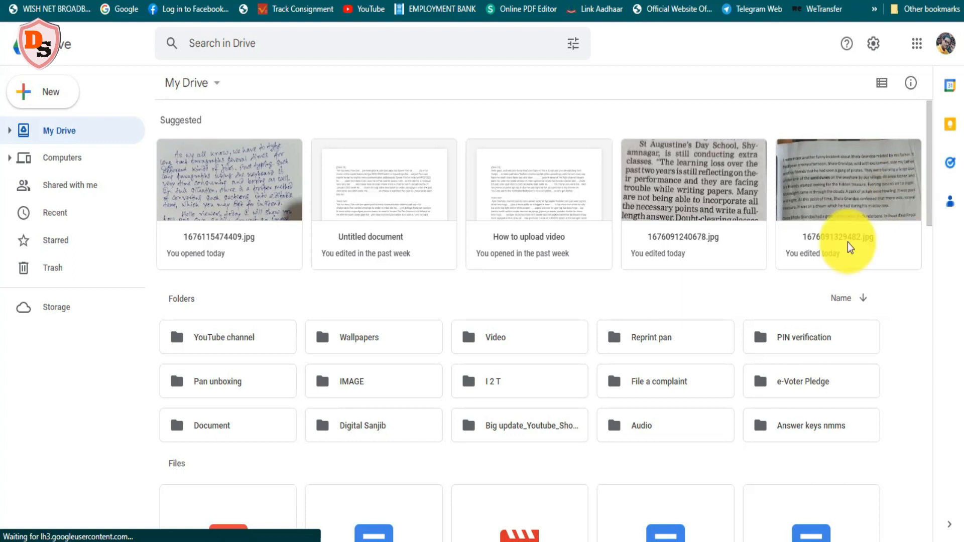
double_click(510, 381)
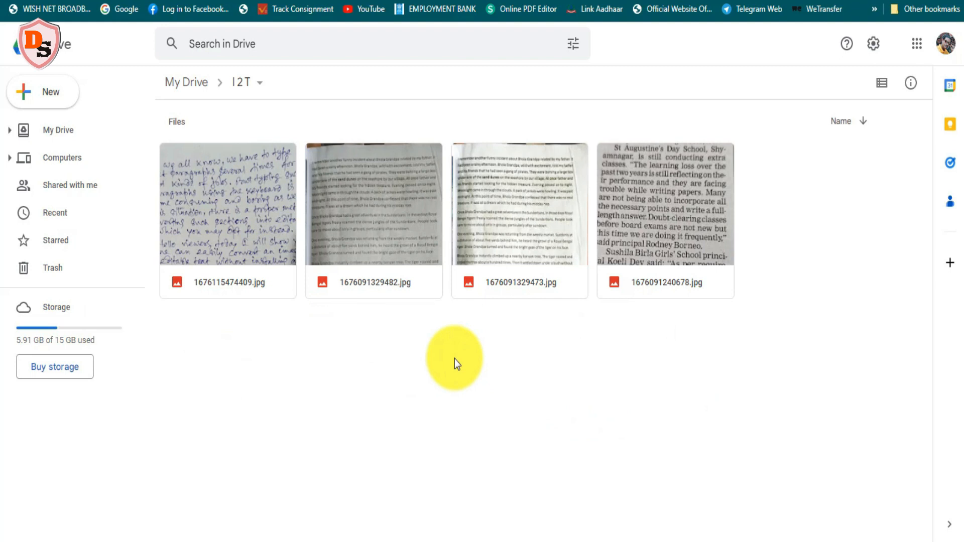
- Open the handwritten image 1676115474409.jpg with Google Docs to convert it into editable text
click(230, 212)
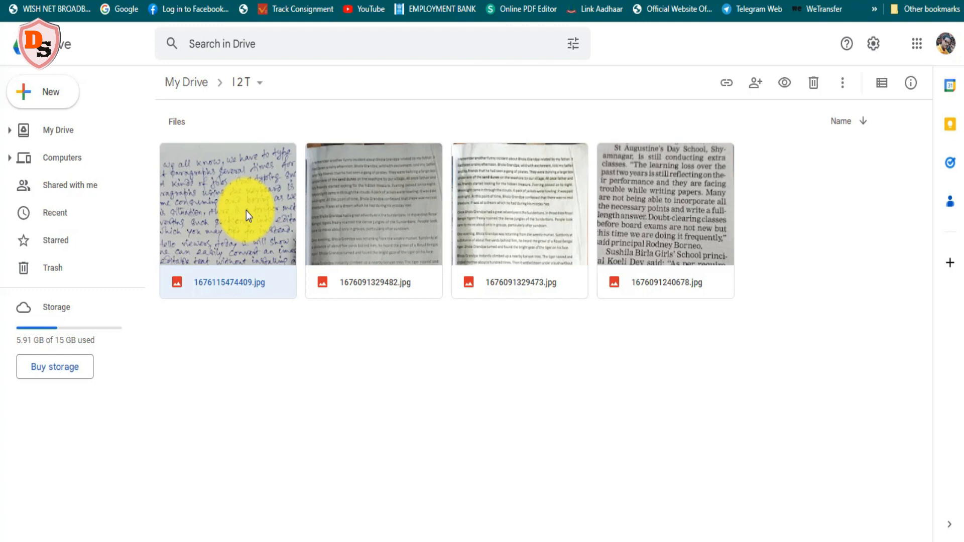
right_click(246, 215)
mouse_move(294, 246)
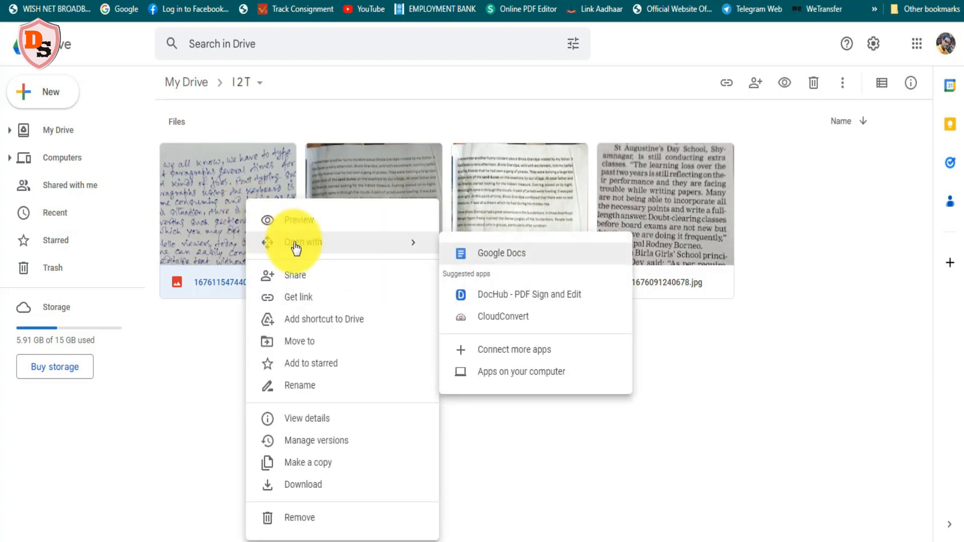
click(511, 258)
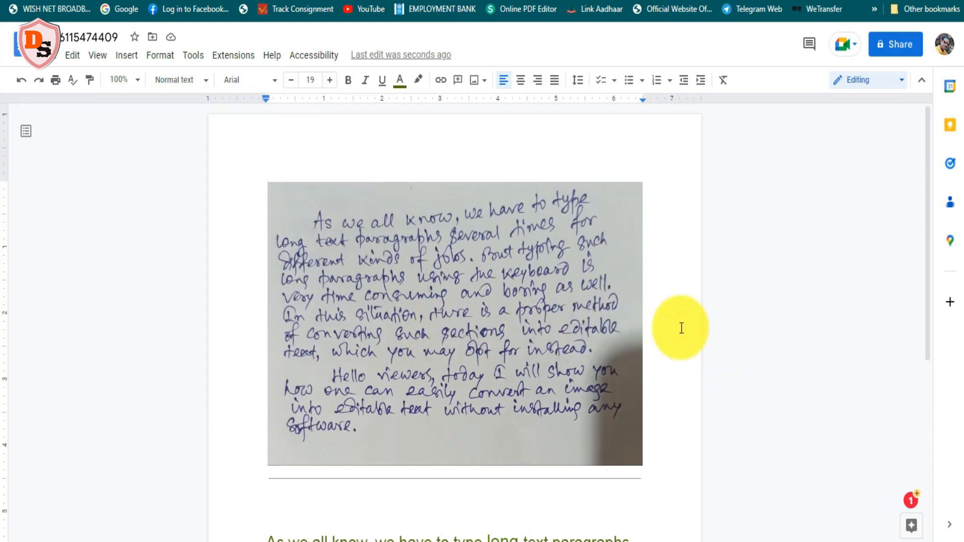
- Copy both paragraphs of recognized text below the handwritten image and paste them into the blank Microsoft Word document
drag(927, 339, 936, 520)
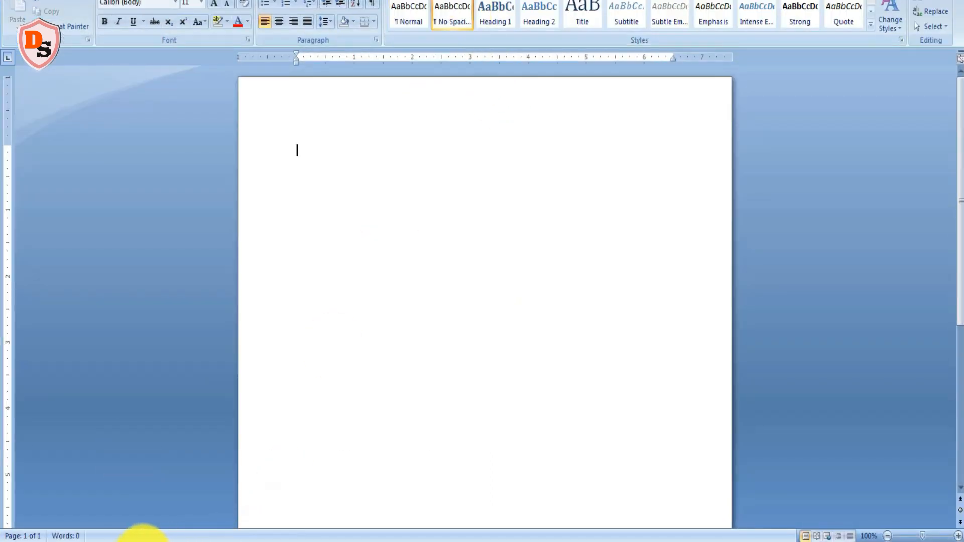
click(288, 541)
drag(268, 237, 646, 443)
key(ctrl+c)
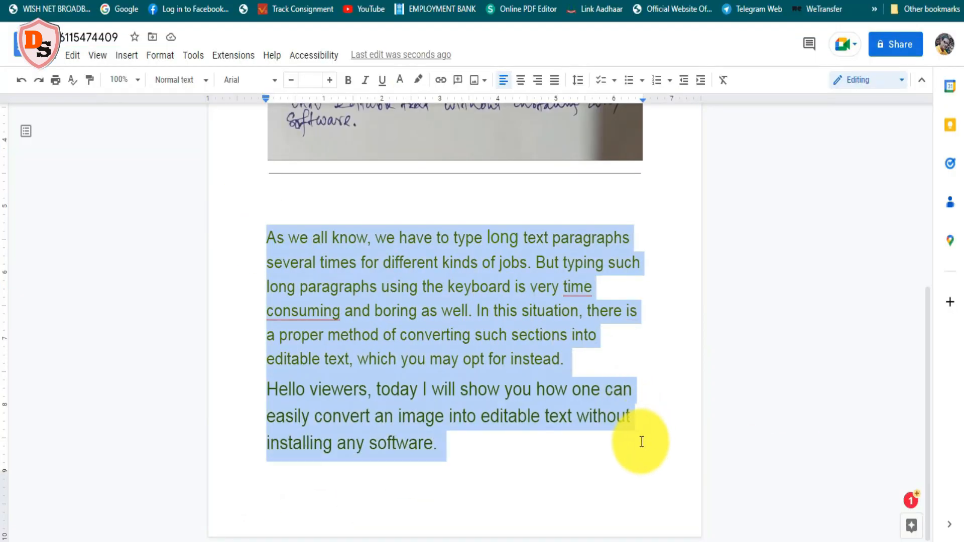
click(88, 539)
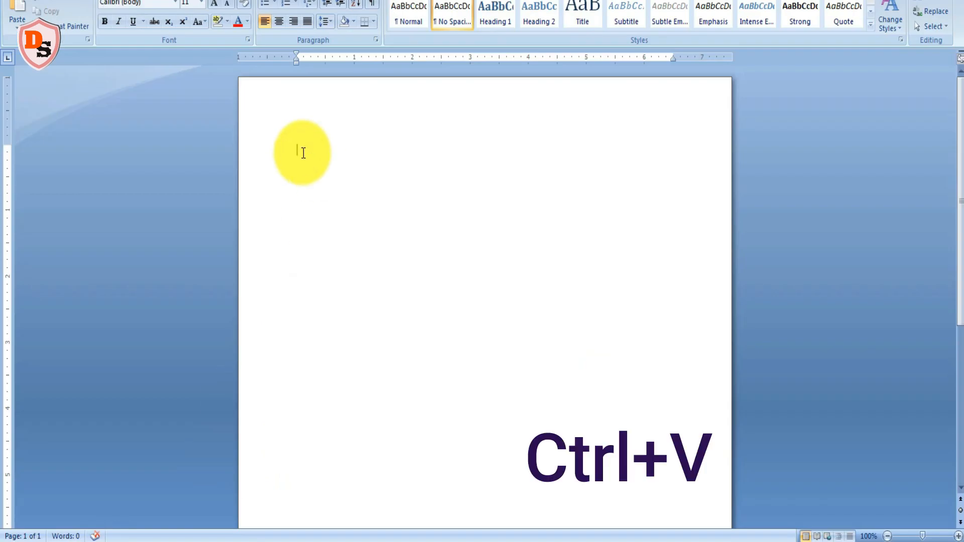
key(ctrl+v)
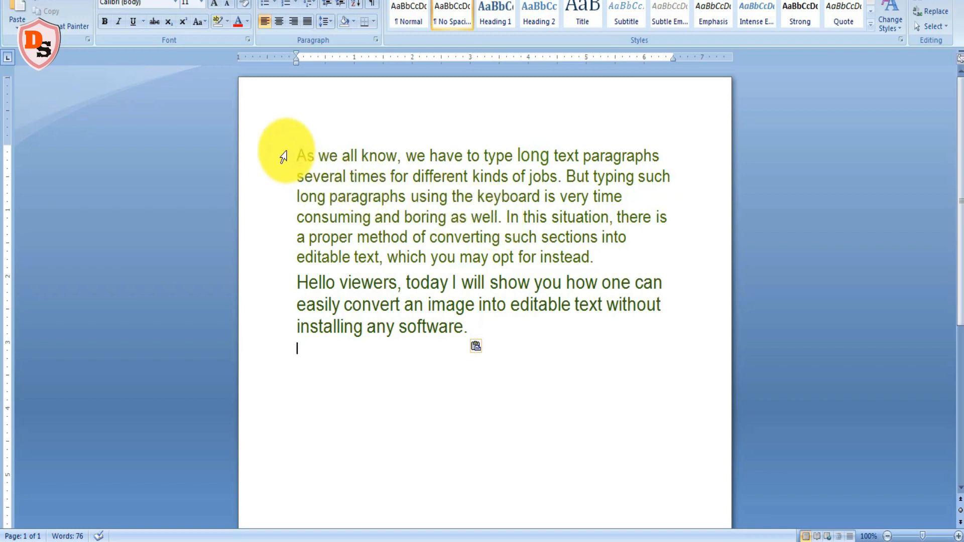
- Set the font size of all the pasted text to 14
drag(296, 151, 656, 323)
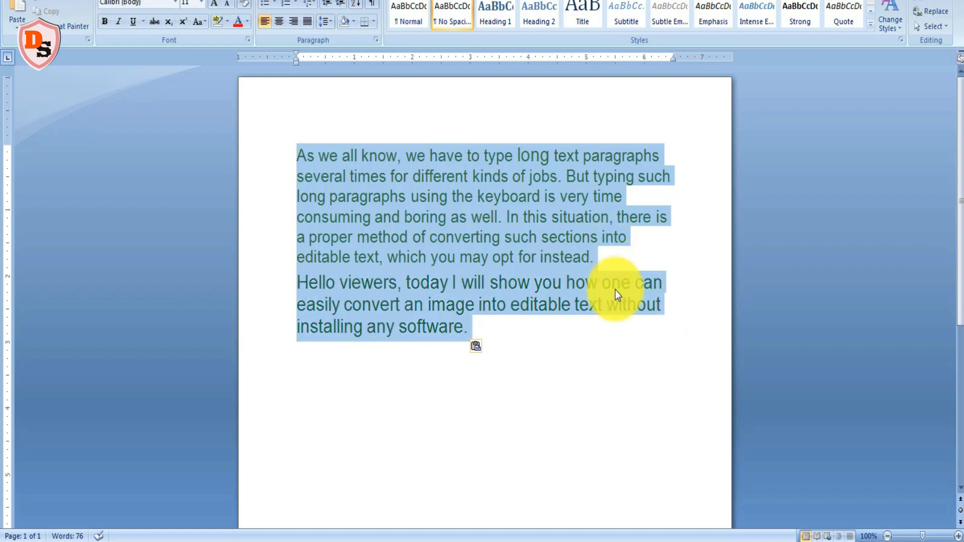
click(201, 2)
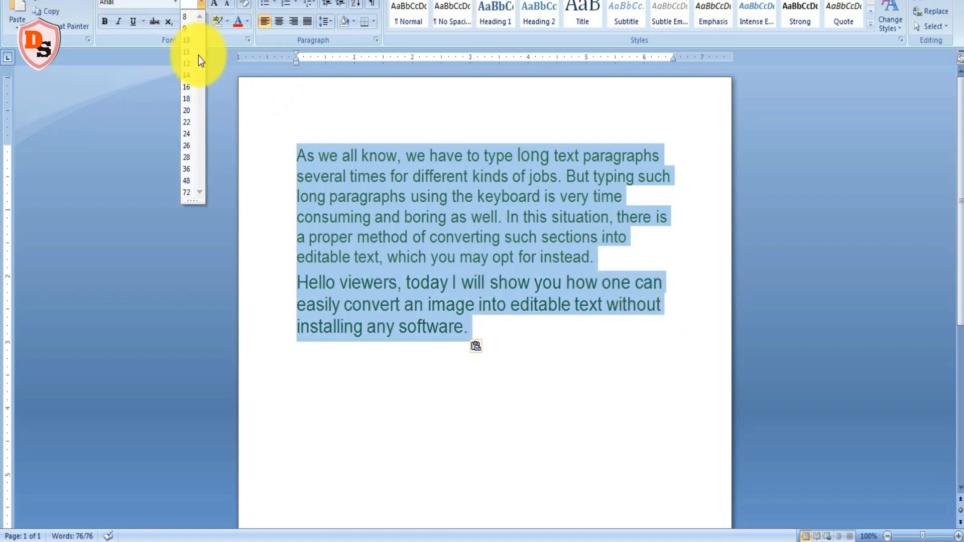
click(188, 75)
click(355, 300)
- Change the font color of both pasted paragraphs to black
drag(297, 151, 537, 246)
click(247, 21)
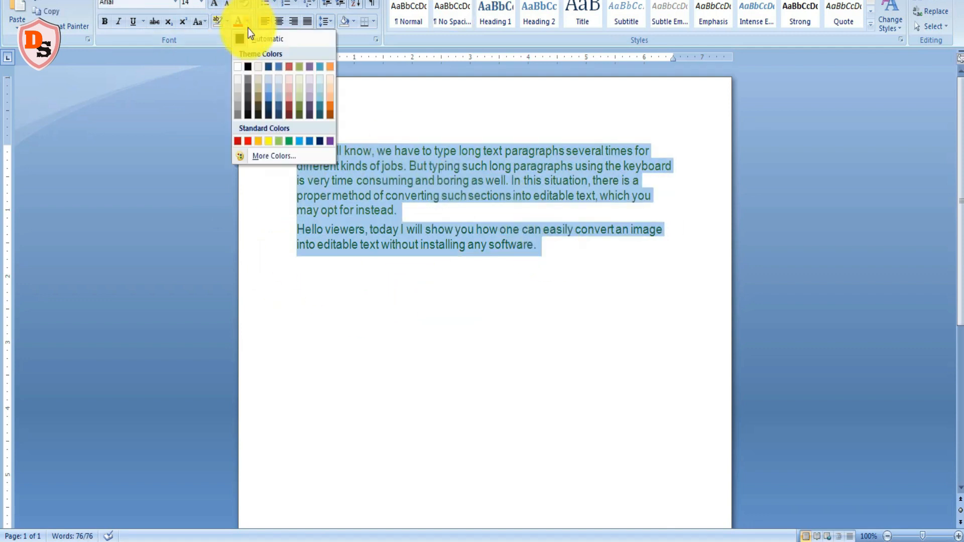
click(246, 67)
click(334, 287)
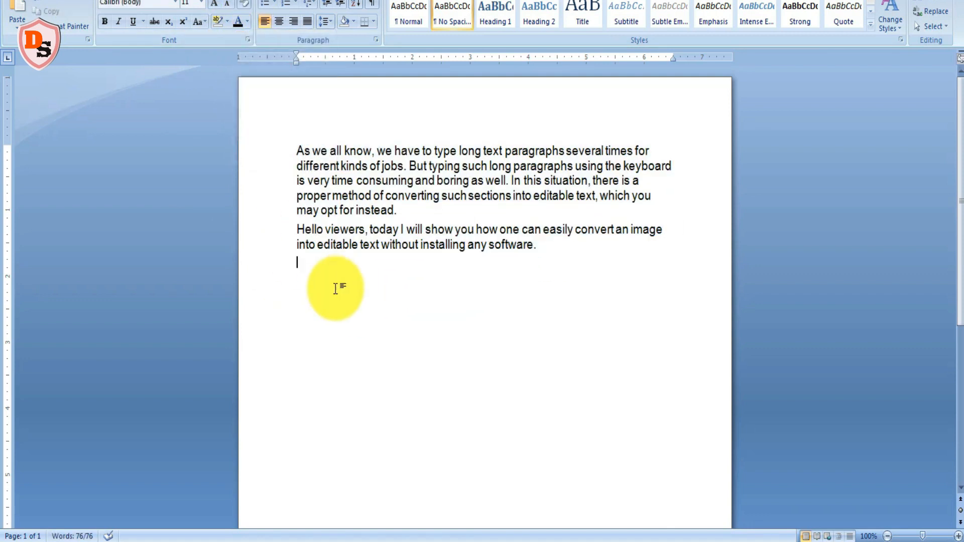
- Indent the first line of both paragraphs by one tab stop
click(298, 148)
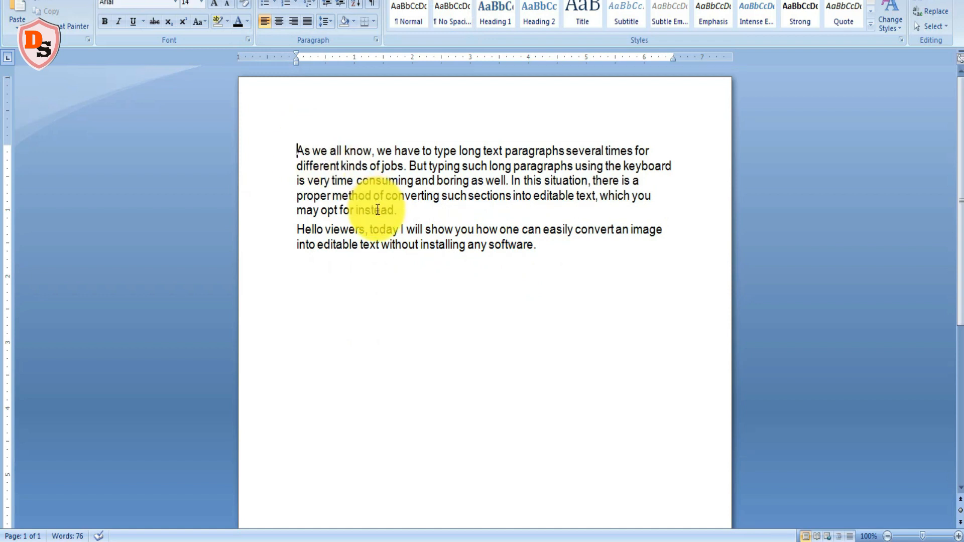
key(Tab)
click(297, 230)
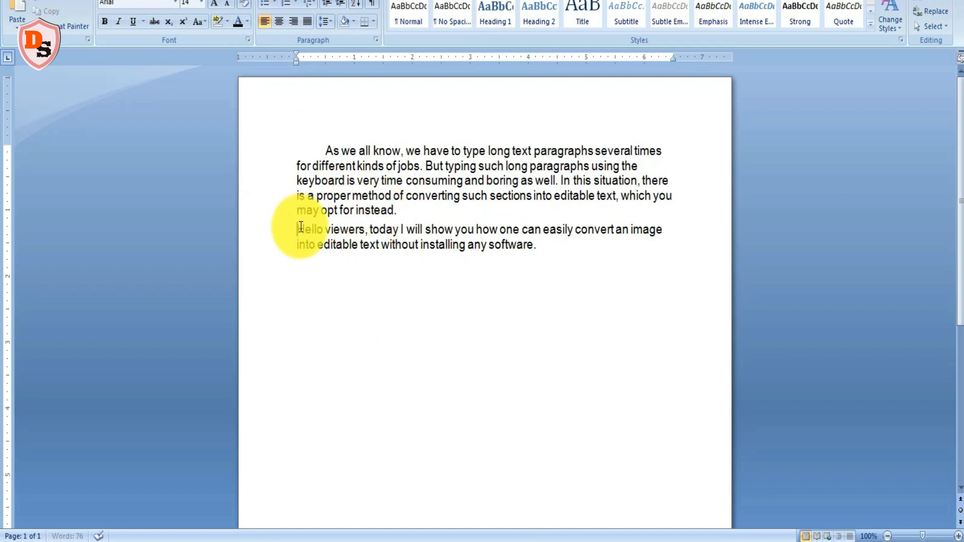
key(Tab)
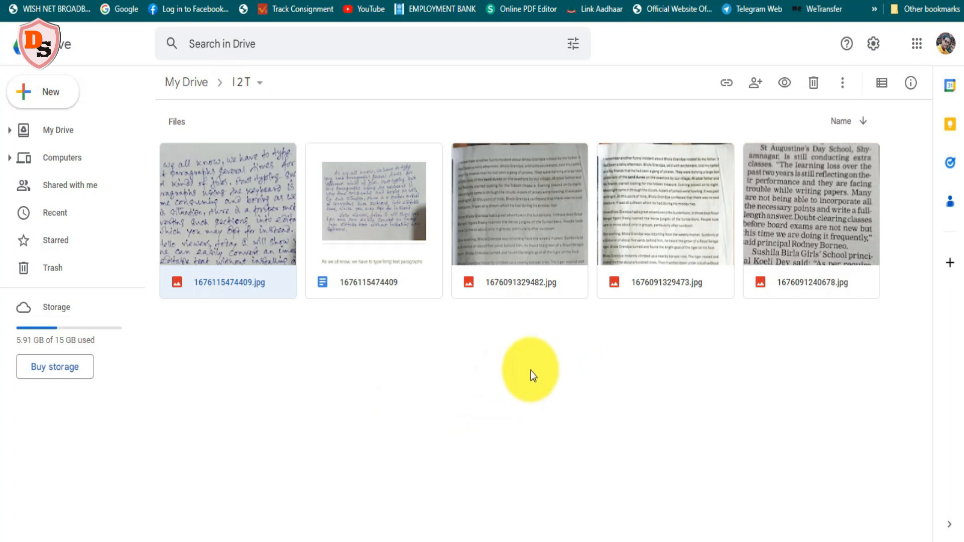
- Back in the Drive folder, open the printed page image 1676091329473.jpg with Google Docs
click(674, 221)
right_click(674, 219)
mouse_move(723, 244)
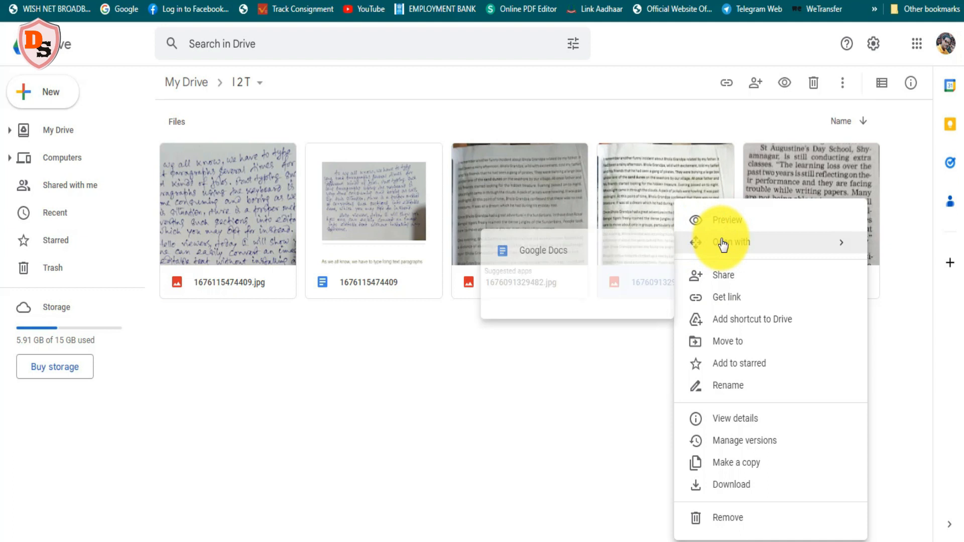
click(616, 257)
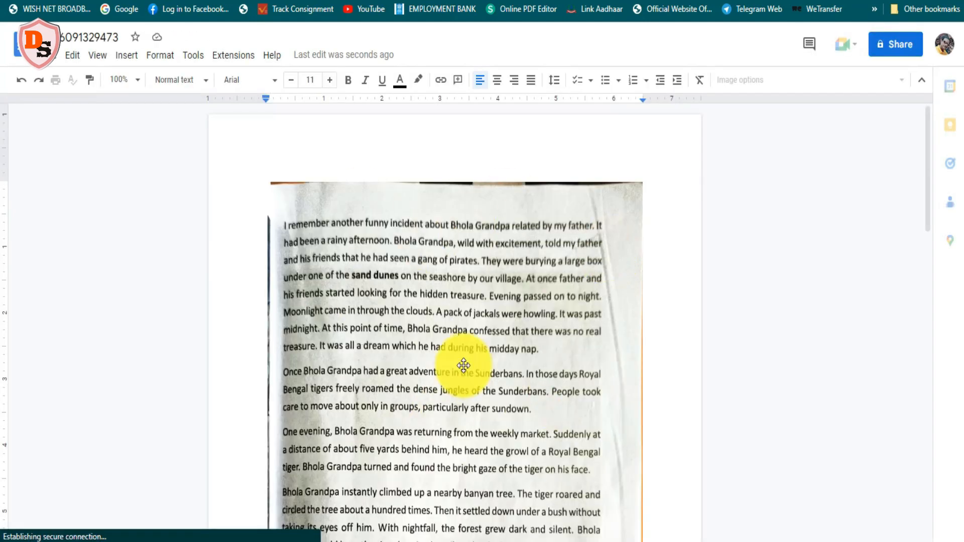
- Check the recognized text below the page image and download the document in Microsoft Word (.docx) format
drag(928, 227, 944, 426)
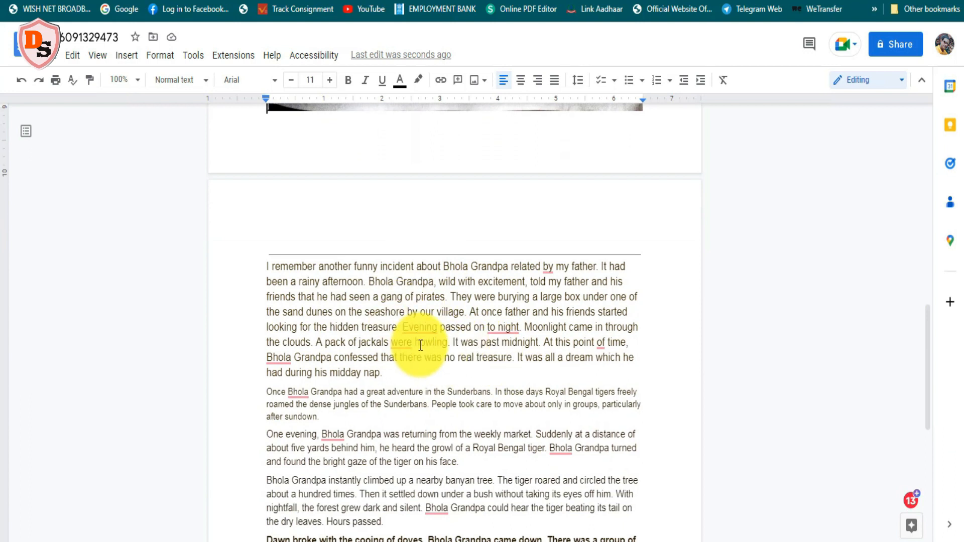
scroll(342, 277, down, 2)
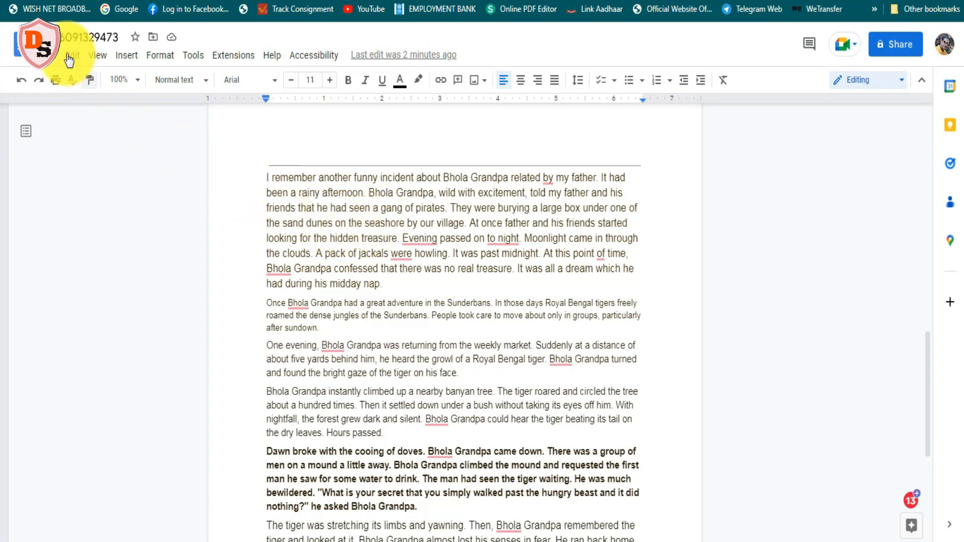
click(52, 59)
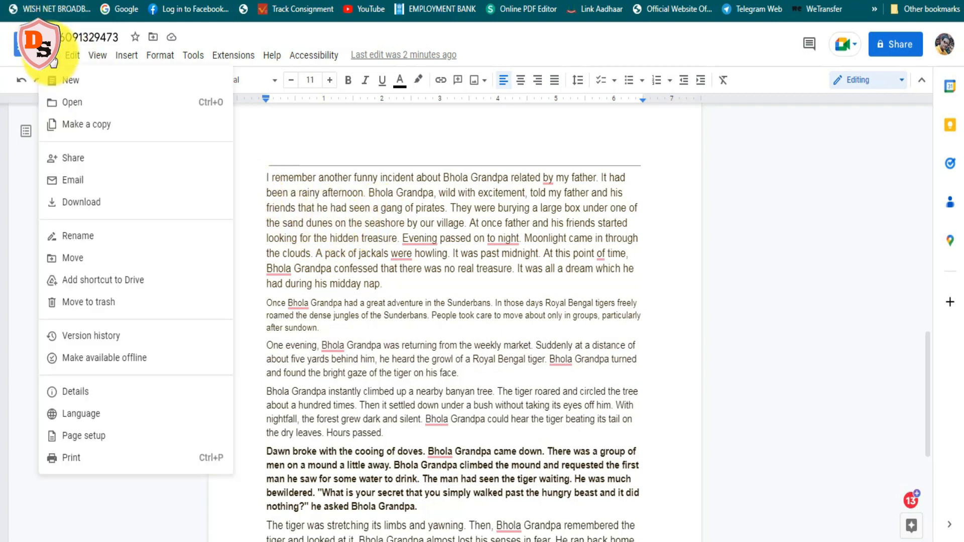
mouse_move(90, 201)
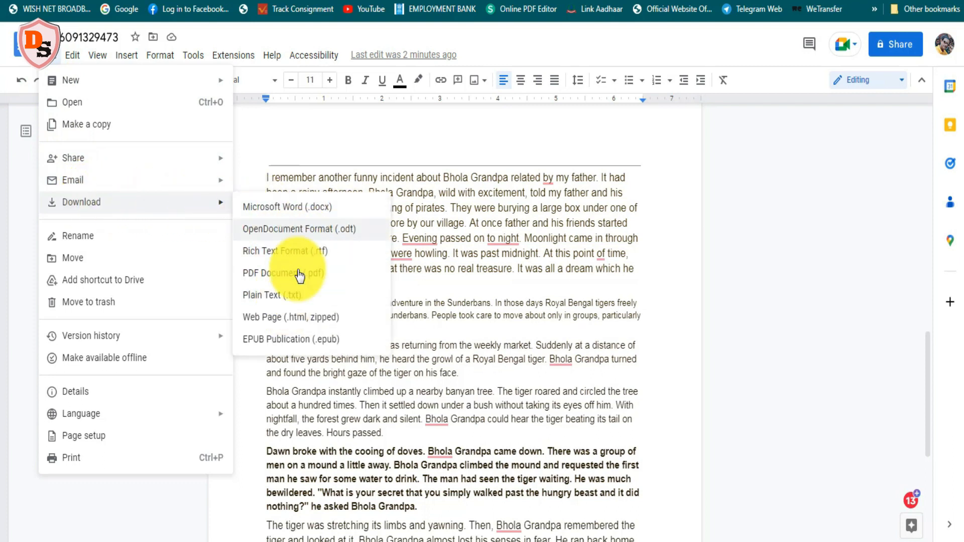
click(292, 213)
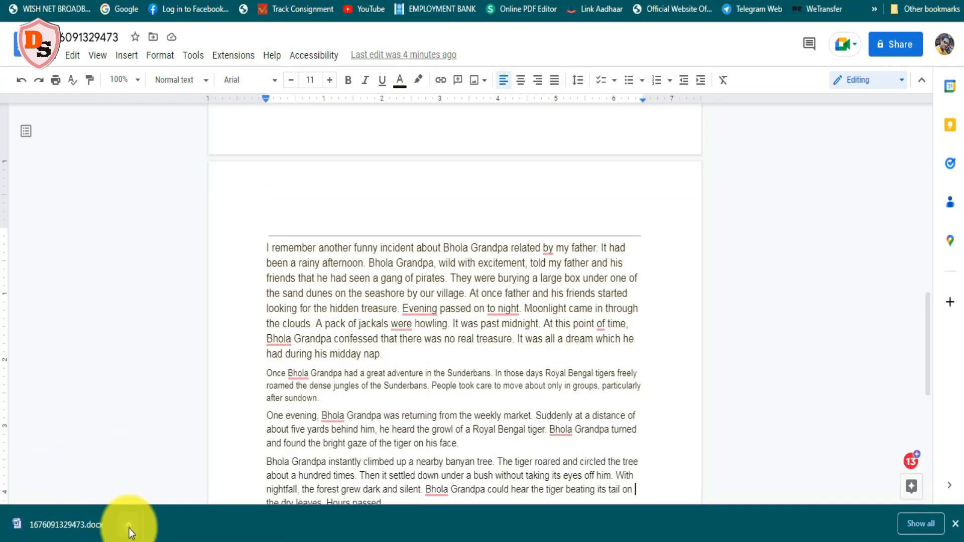
- Show the downloaded 1676091329473.docx in its folder and open it in Microsoft Word
click(129, 527)
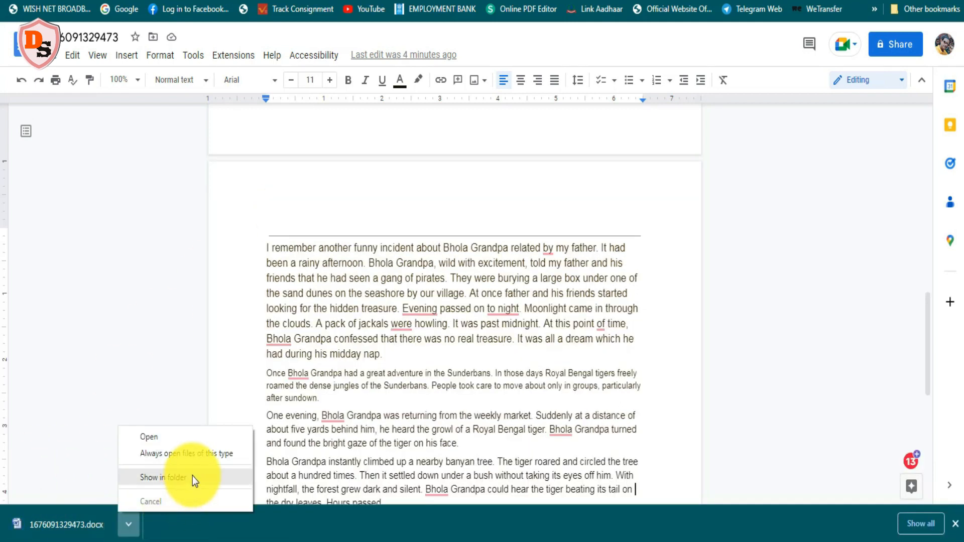
click(191, 477)
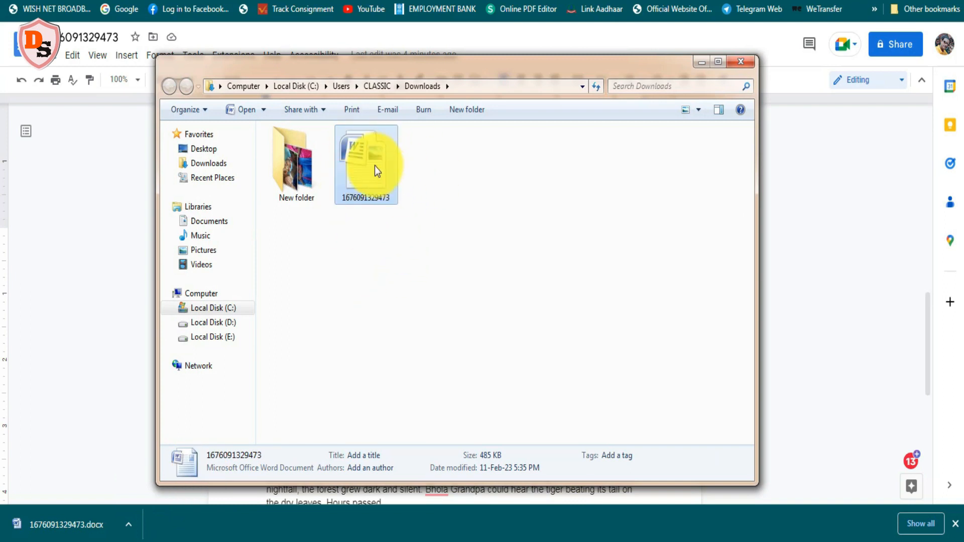
double_click(374, 166)
- Set the font size of the first extracted paragraph below the page image to 16 and indent its first line by one tab stop
scroll(603, 236, down, 10)
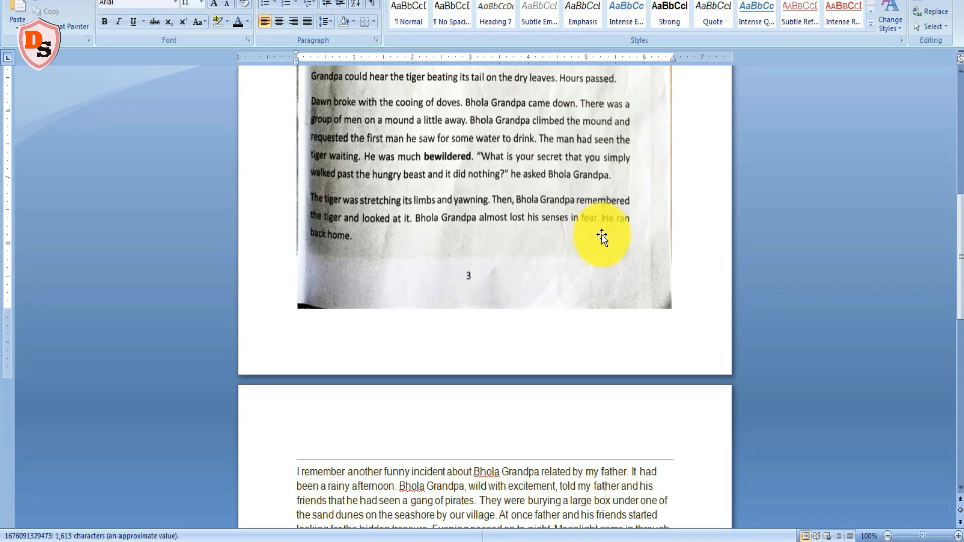
scroll(602, 236, down, 15)
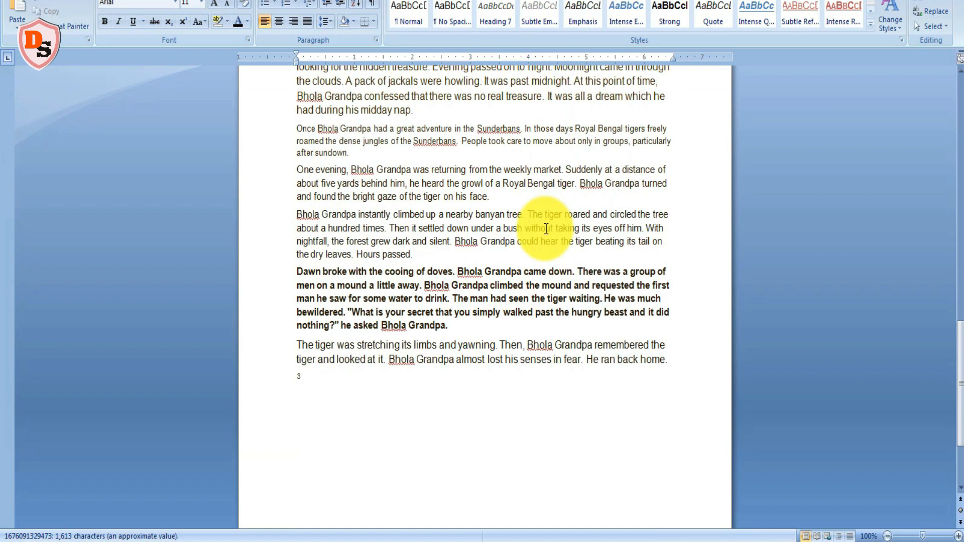
scroll(546, 226, up, 5)
drag(295, 143, 664, 253)
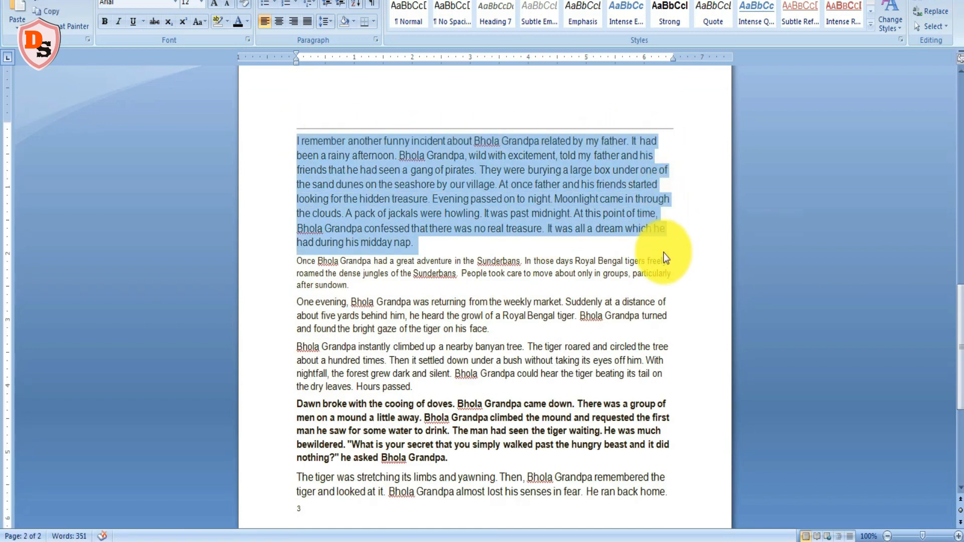
click(203, 2)
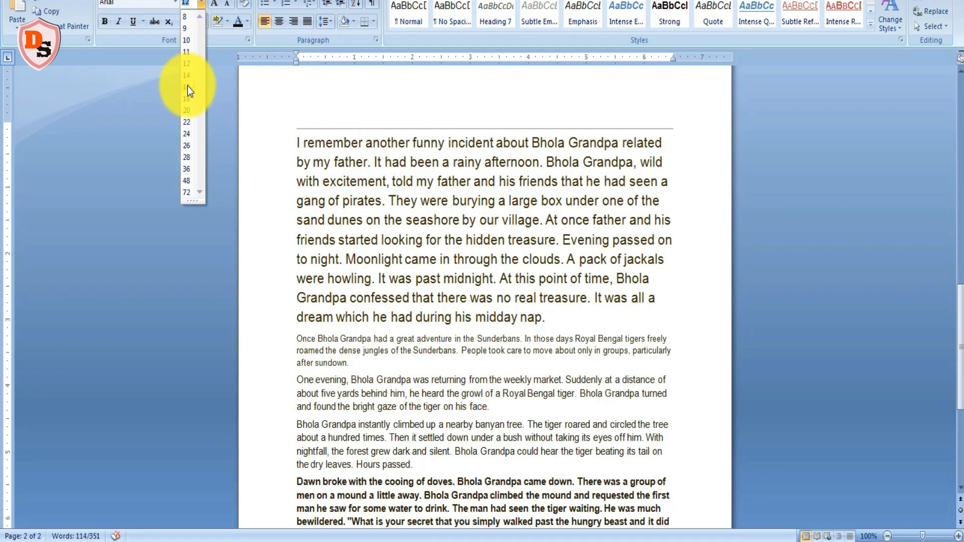
click(187, 87)
click(313, 133)
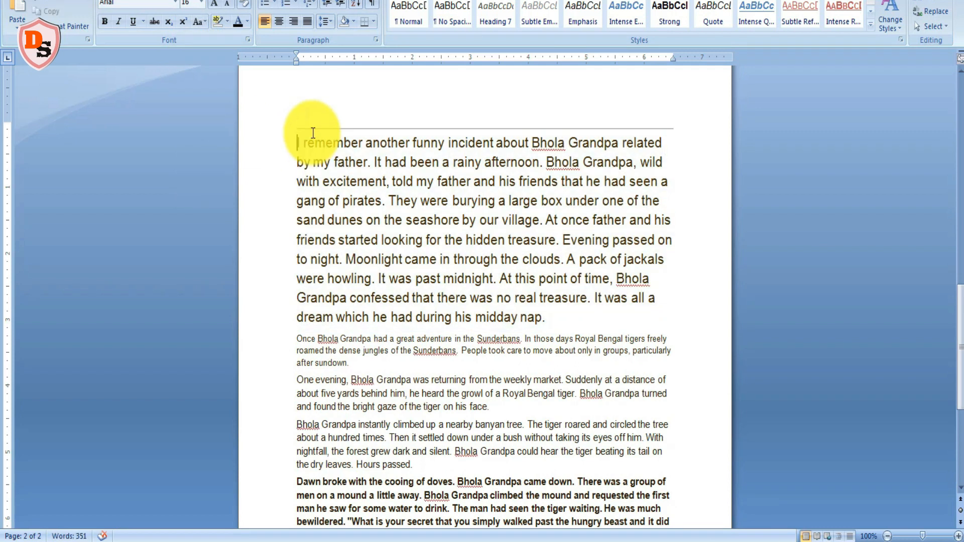
key(Tab)
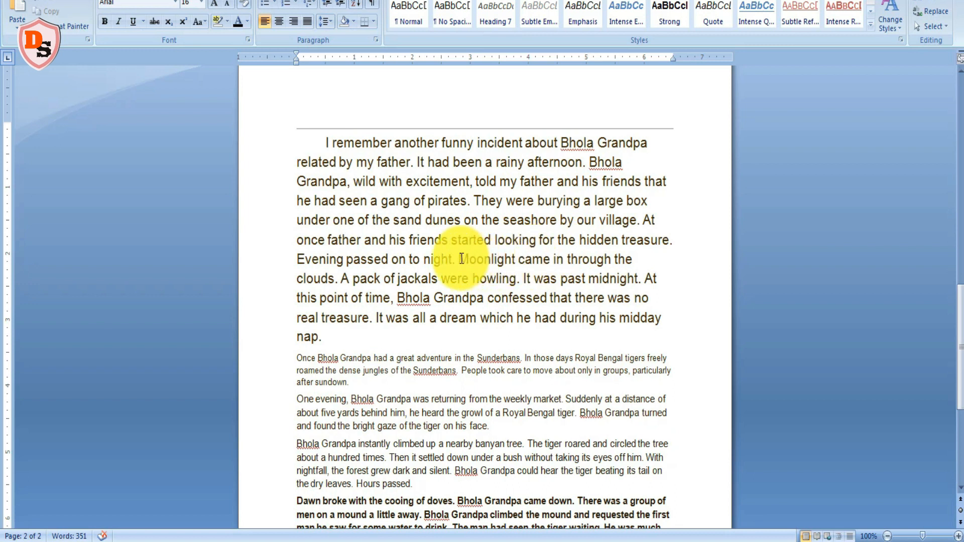
- Make the word "Moonlight" in the first extracted paragraph bold
double_click(482, 259)
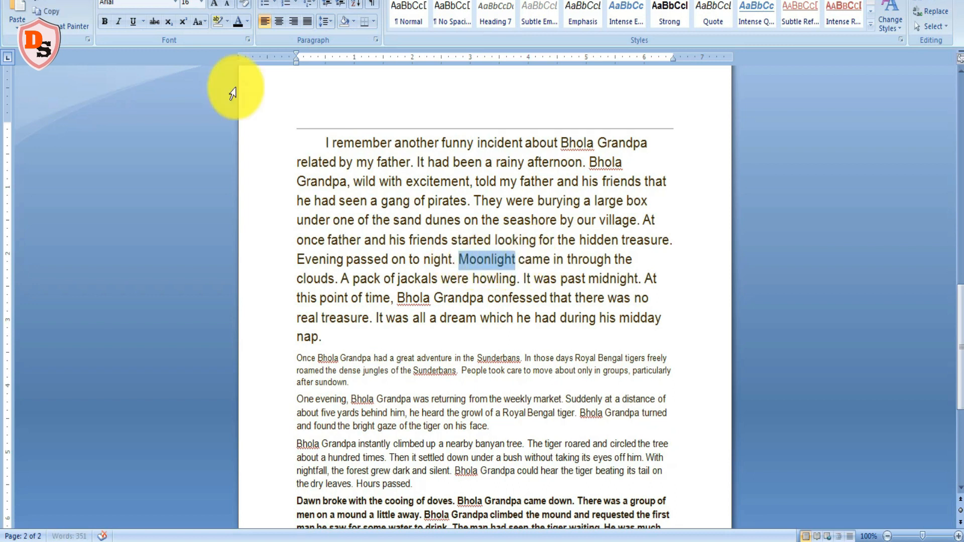
click(106, 21)
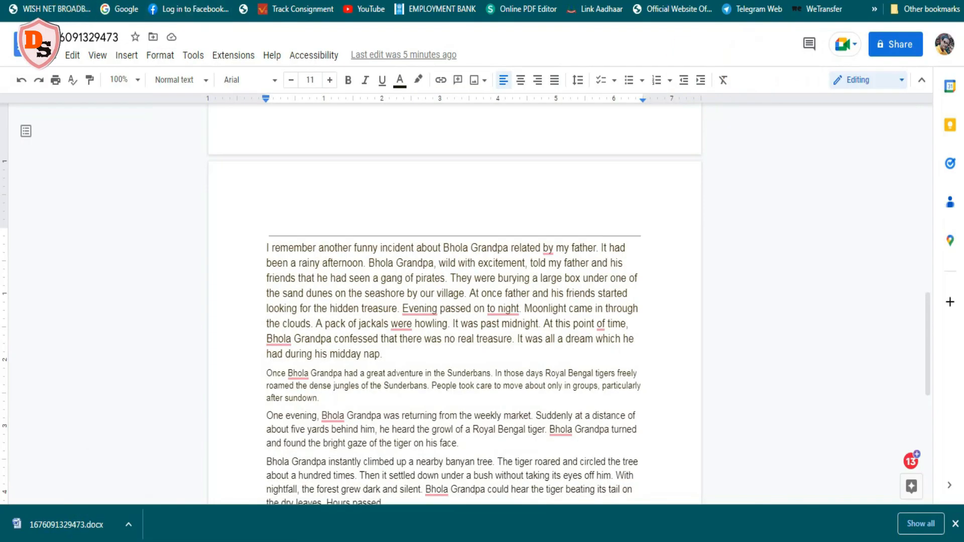
- Return to the I2T folder in Google Drive and open the newspaper clipping image 1676091240678.jpg with Google Docs
click(124, 10)
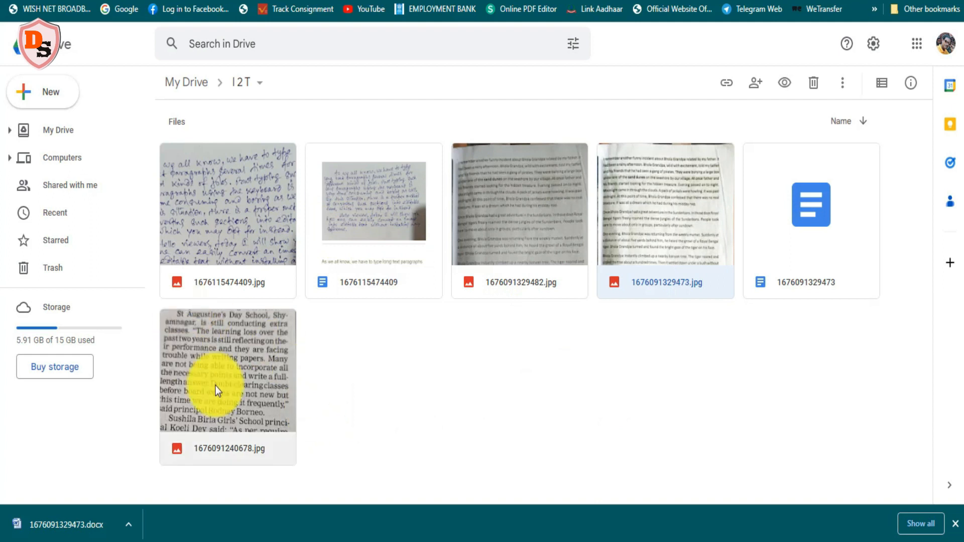
click(249, 371)
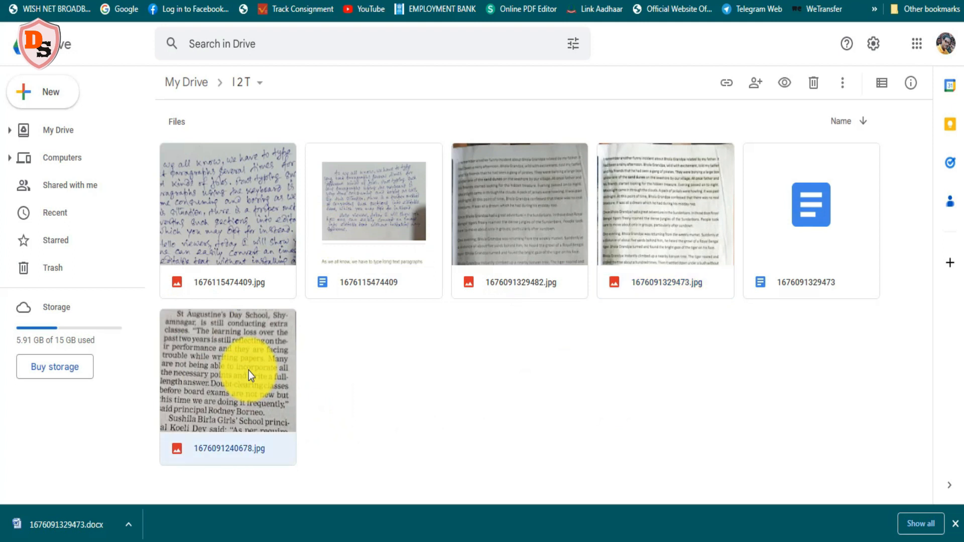
right_click(249, 371)
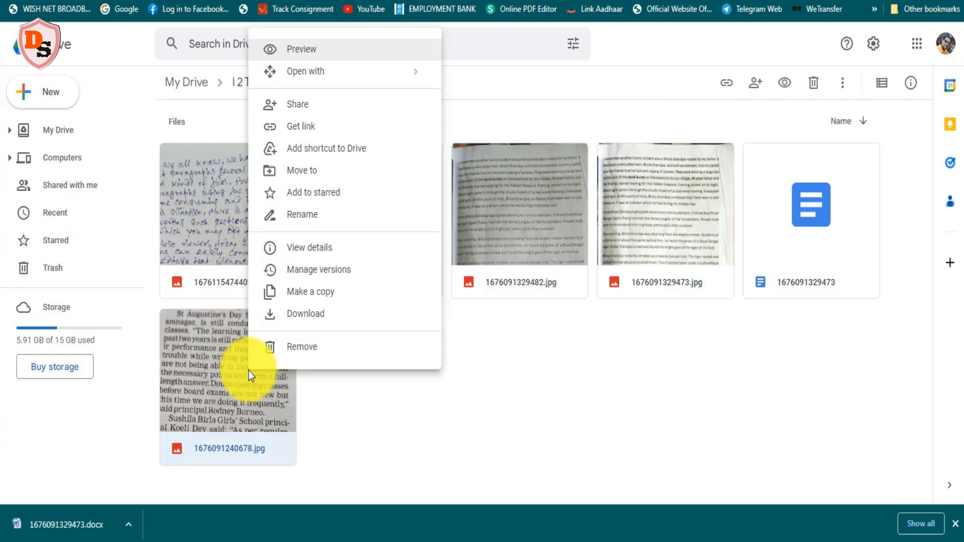
mouse_move(345, 77)
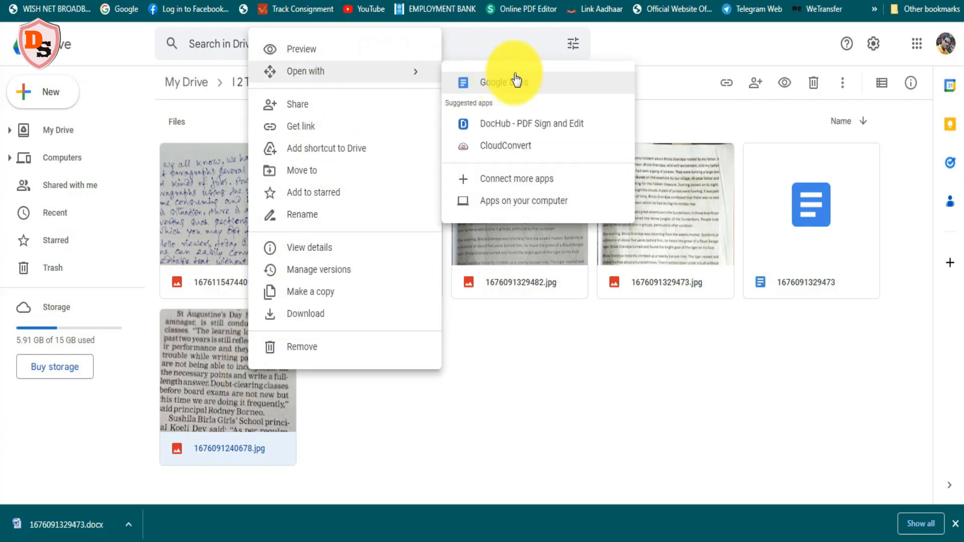
click(527, 89)
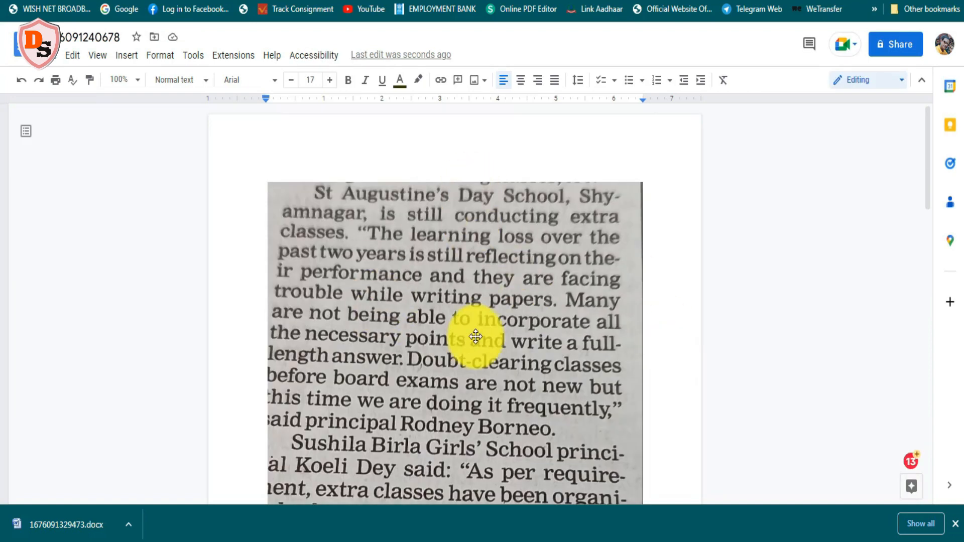
- Copy the first recognized paragraph below the clipping image, beginning "St Augustine's Day School"
drag(928, 203, 939, 409)
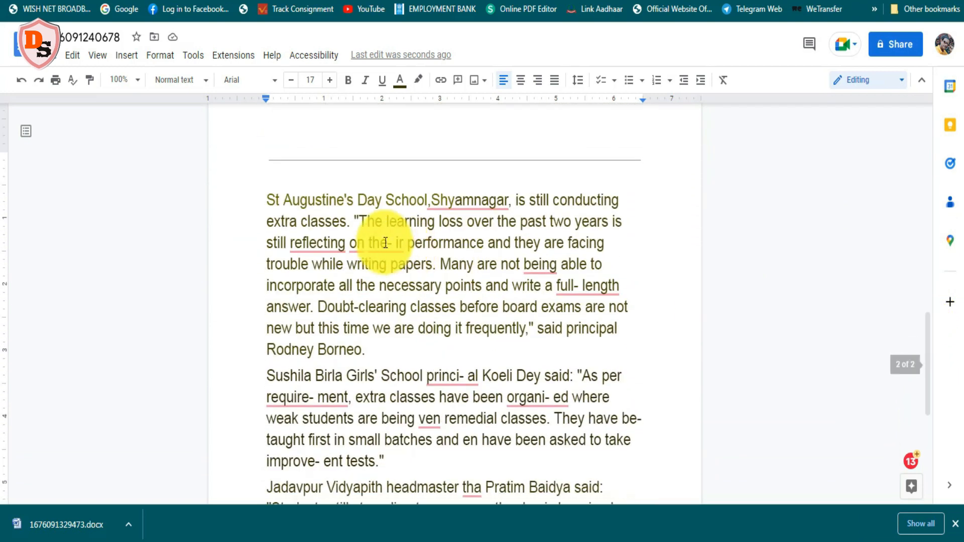
scroll(270, 130, down, 1)
drag(266, 130, 430, 278)
right_click(436, 194)
click(469, 176)
- Switch to the Microsoft Word document, insert a blank page, and paste the copied paragraph at its start
mouse_move(90, 541)
click(79, 480)
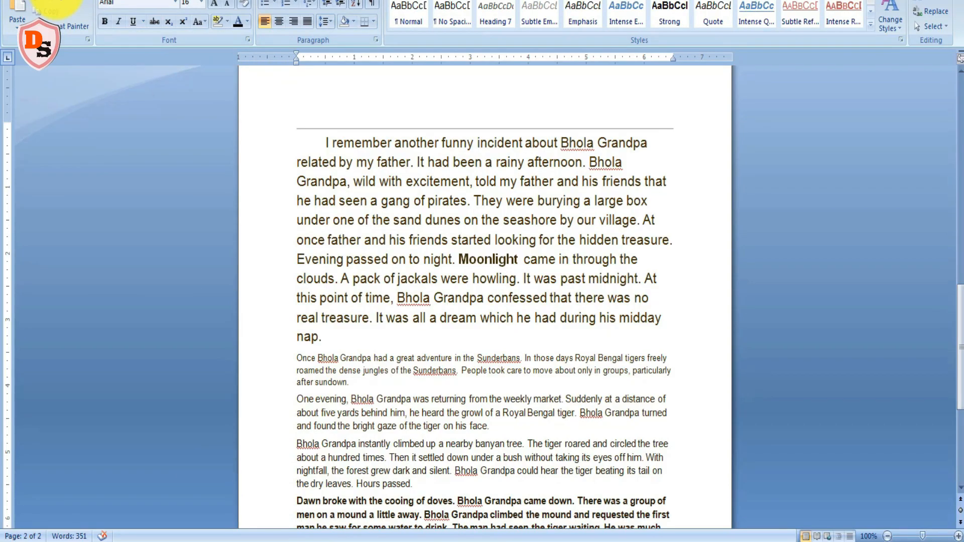
click(86, 2)
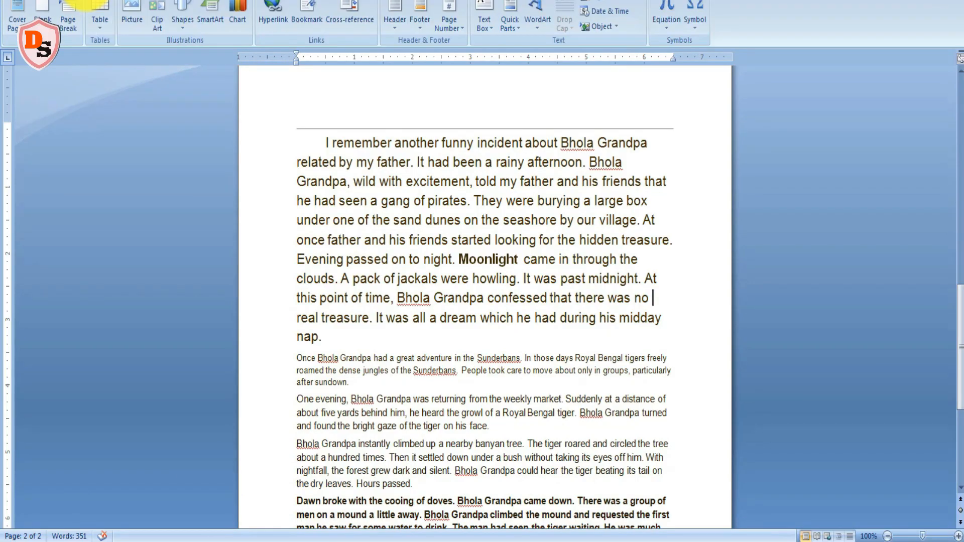
click(42, 10)
scroll(566, 317, down, 10)
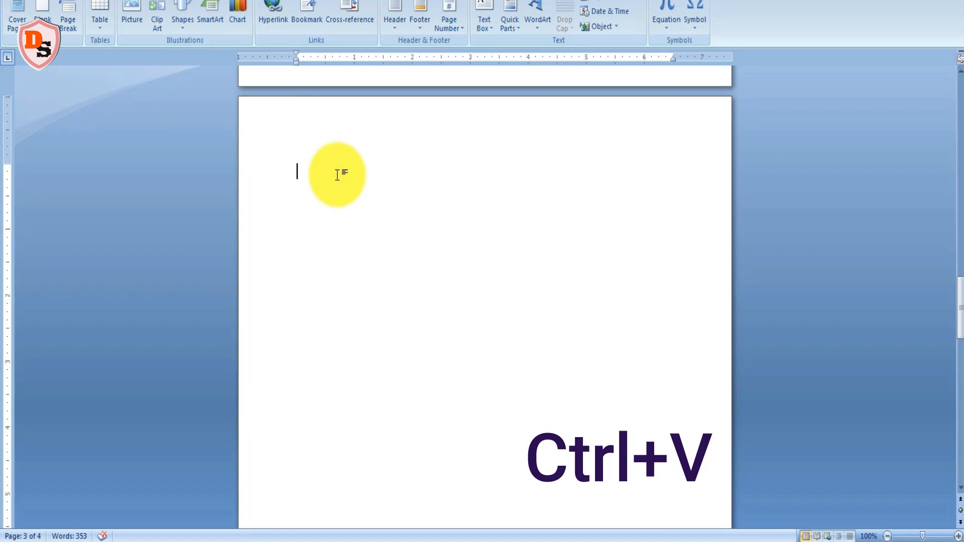
key(ctrl+v)
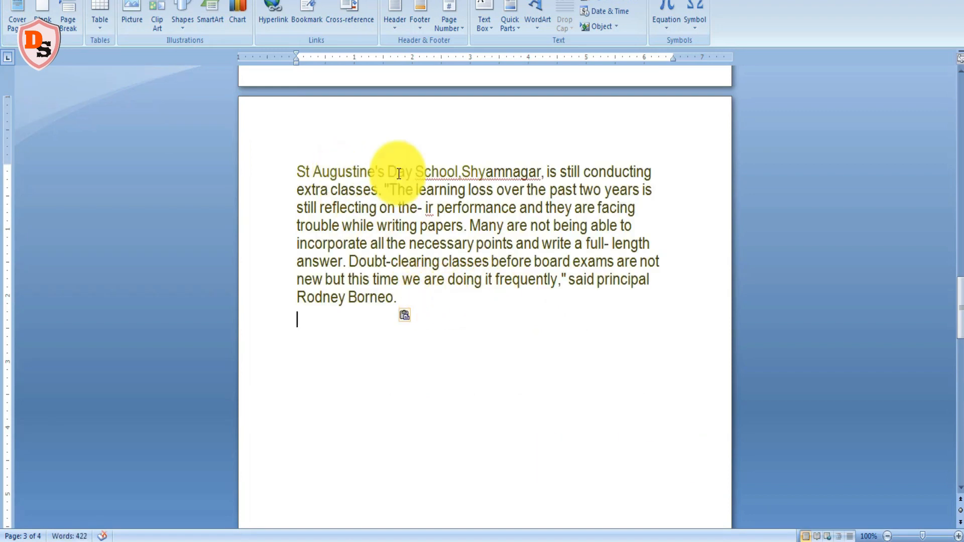
- Set the pasted paragraph's font size to 12 and its font color to black
drag(299, 168, 606, 306)
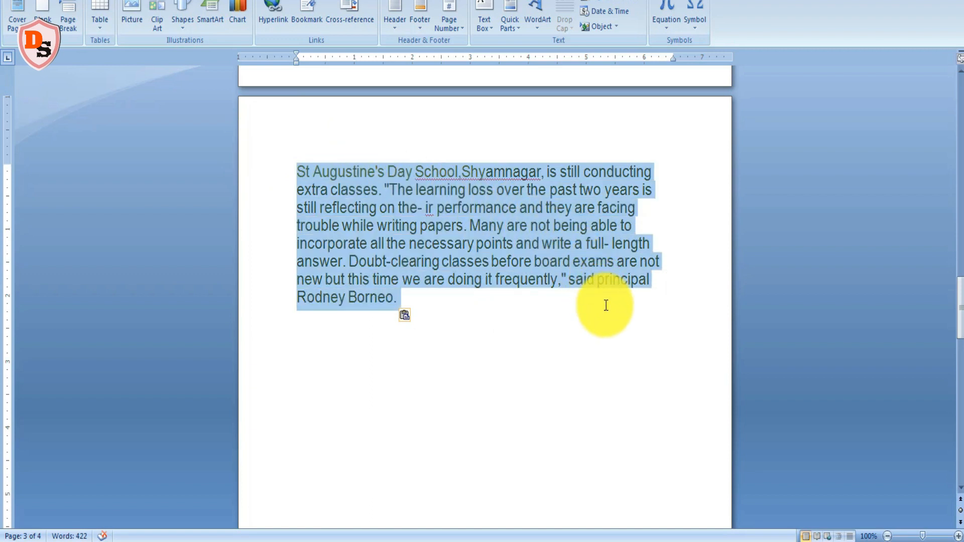
click(38, 2)
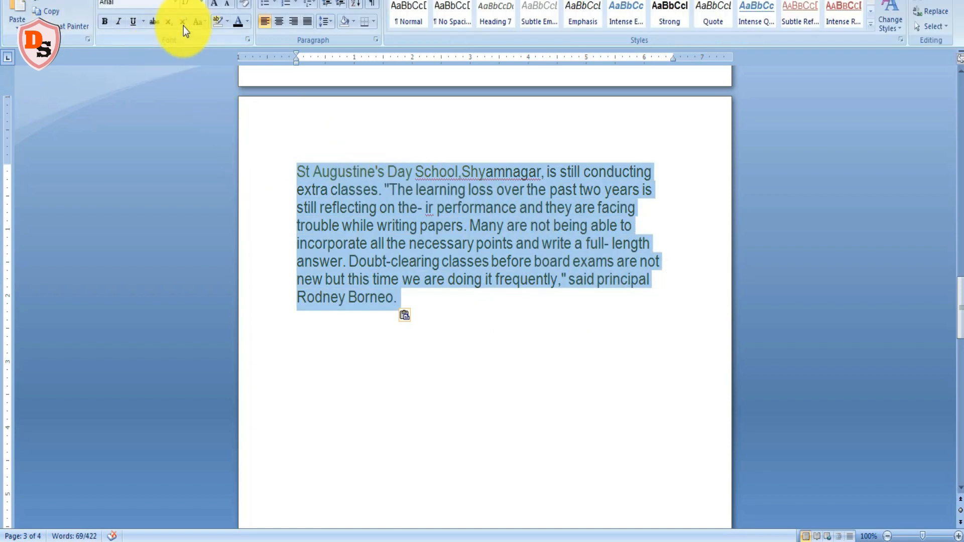
click(203, 3)
click(191, 64)
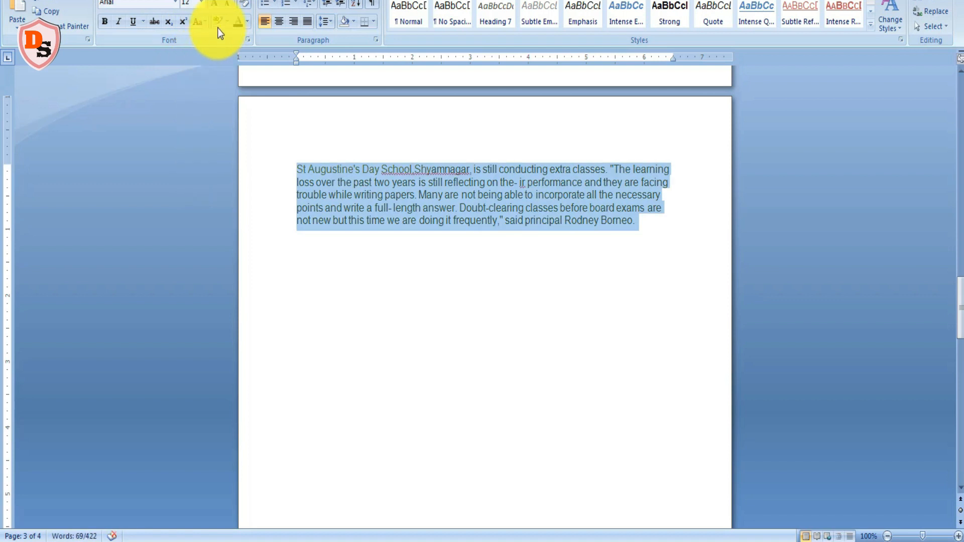
click(246, 23)
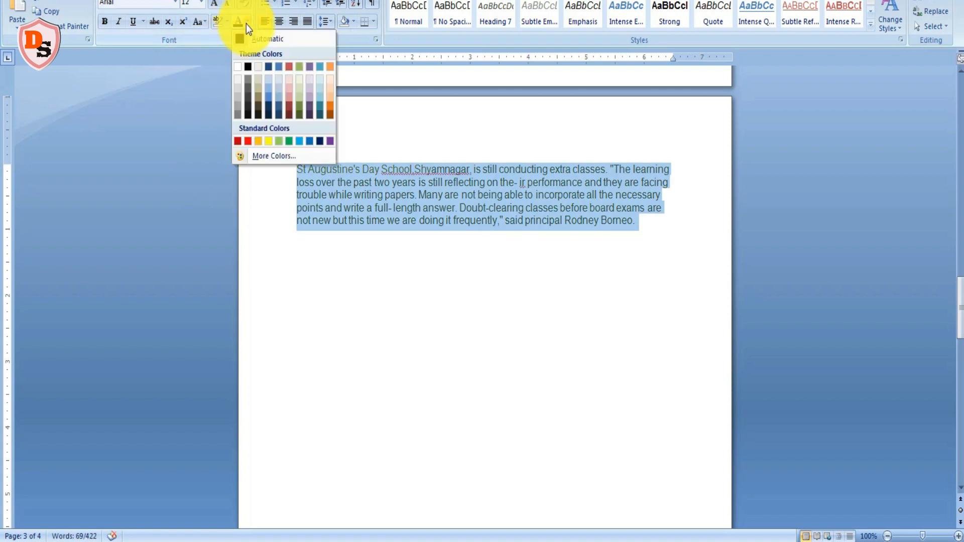
click(248, 67)
click(380, 298)
- Change the font of the pasted paragraph to Times New Roman
drag(296, 169, 681, 248)
click(165, 5)
text(Times New Roman)
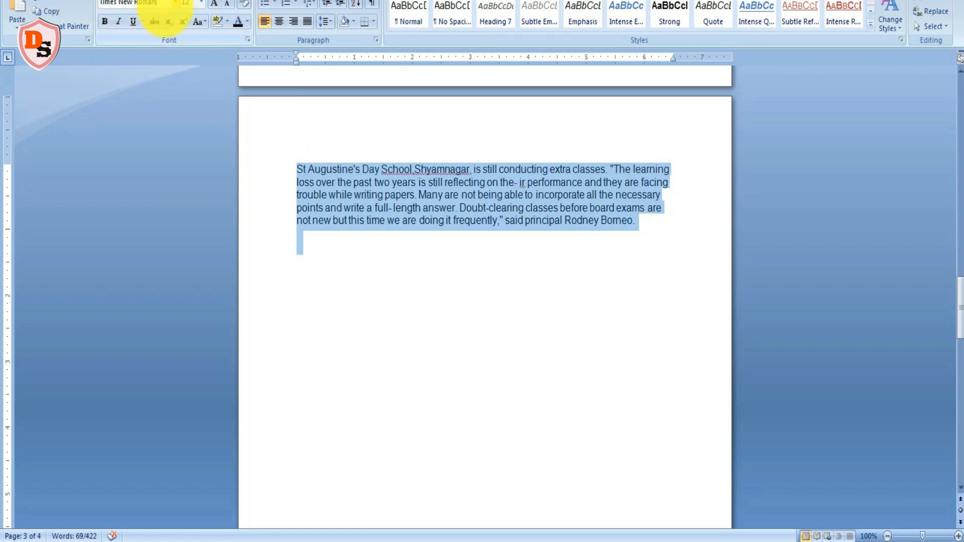
key(Return)
click(413, 264)
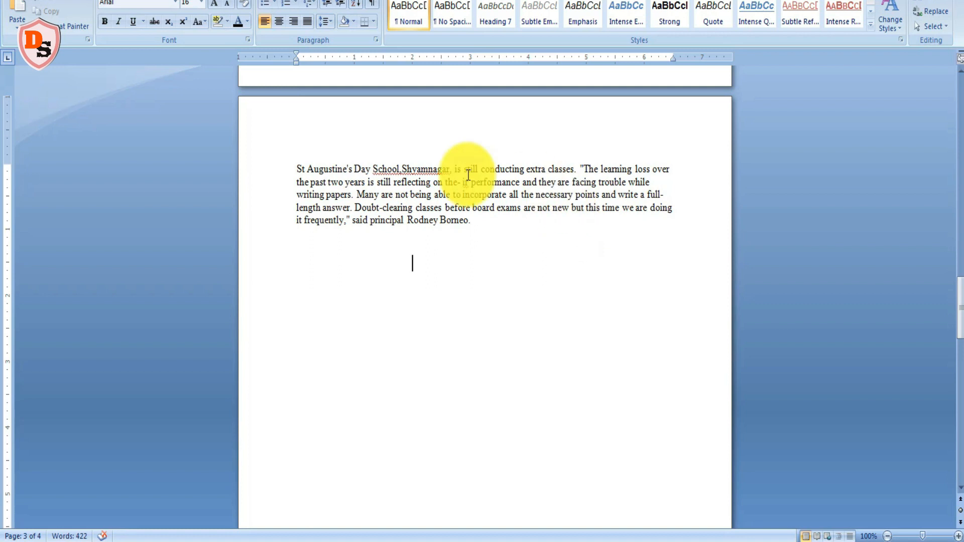